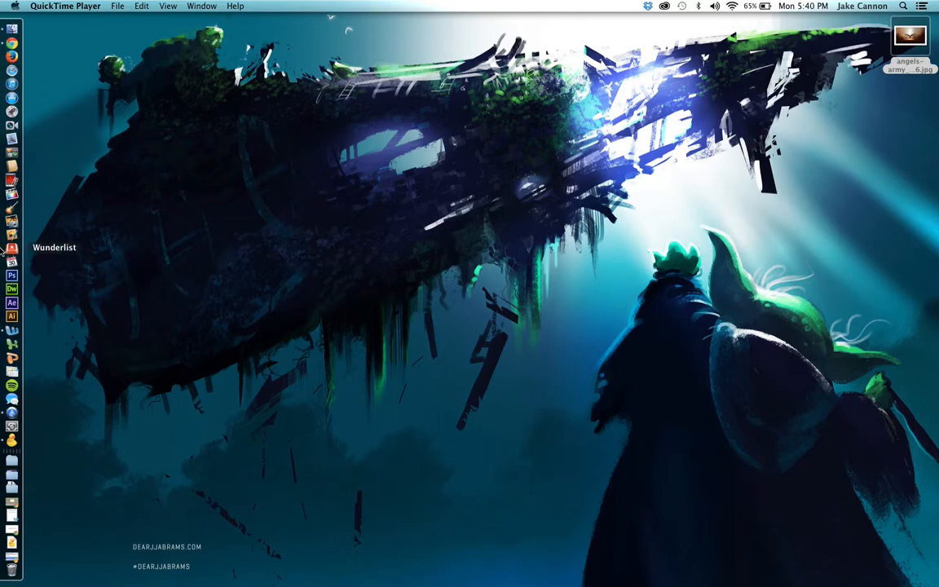
# Launch GarageBand and create a new Loops project saved as PodacstTest
pyautogui.moveTo(5, 214)
pyautogui.click(11, 212)
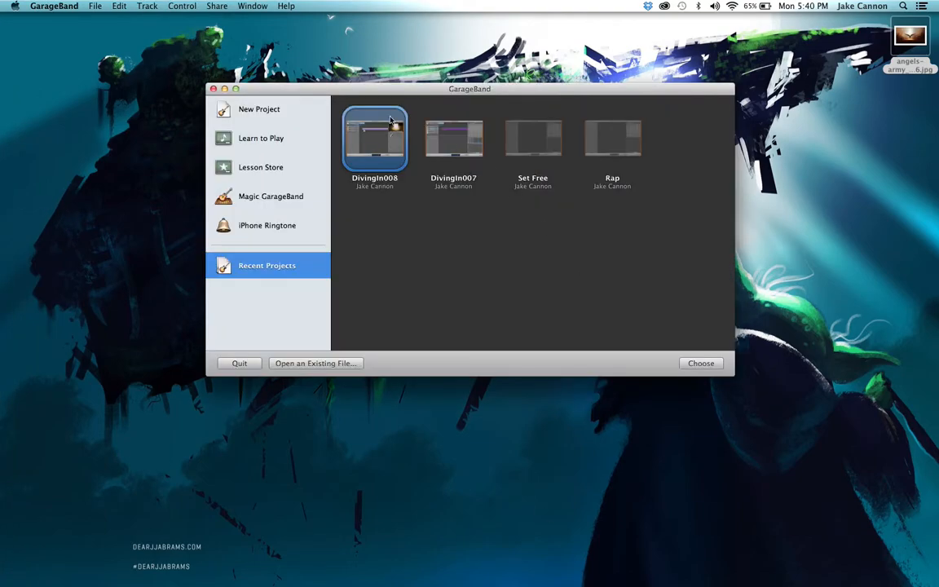
pyautogui.click(271, 110)
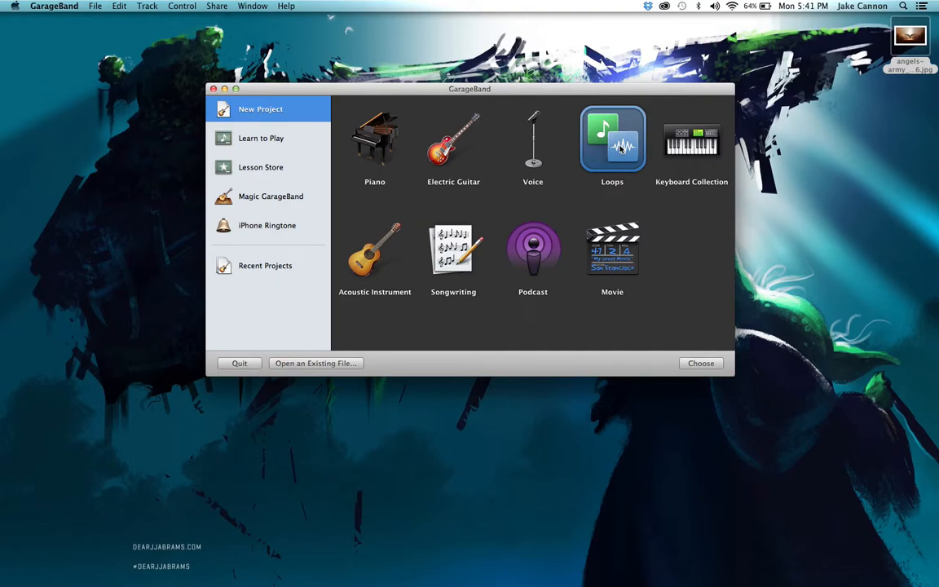
pyautogui.doubleClick(621, 147)
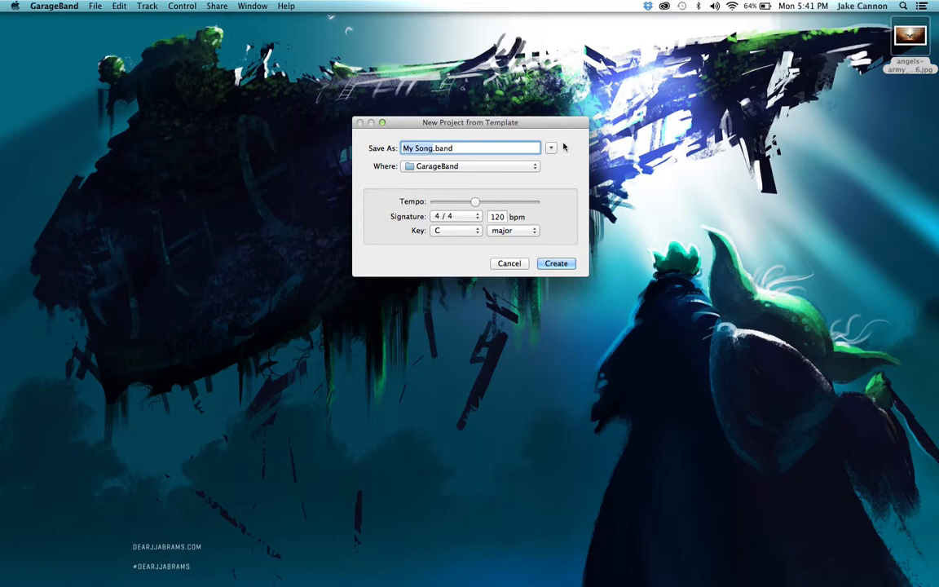
pyautogui.write('PodacstTest')
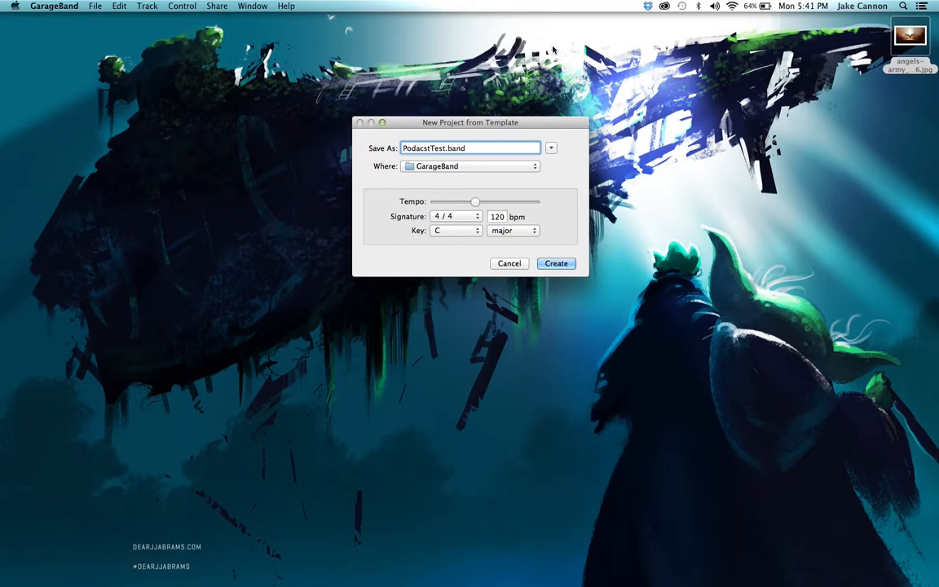
pyautogui.click(554, 264)
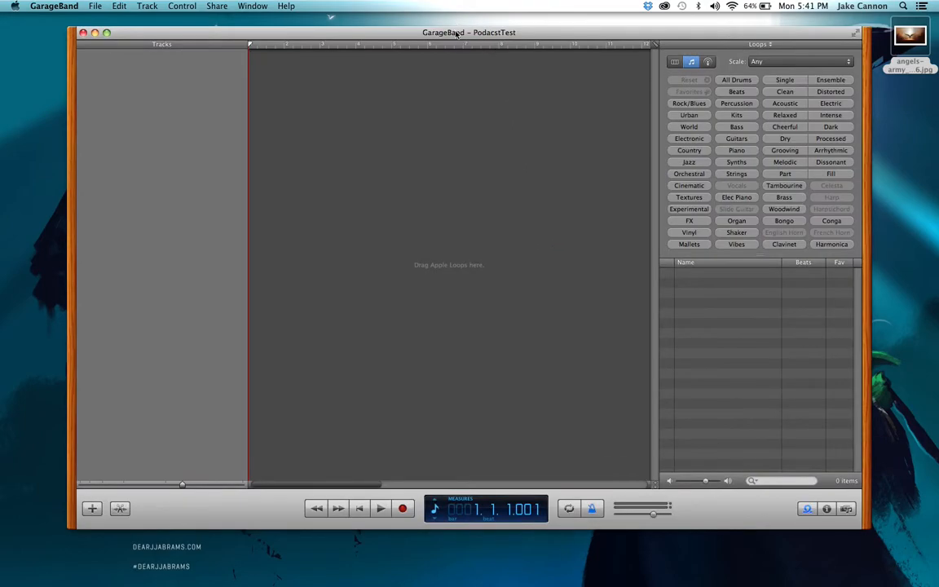
pyautogui.moveTo(456, 33); pyautogui.dragTo(480, 57)
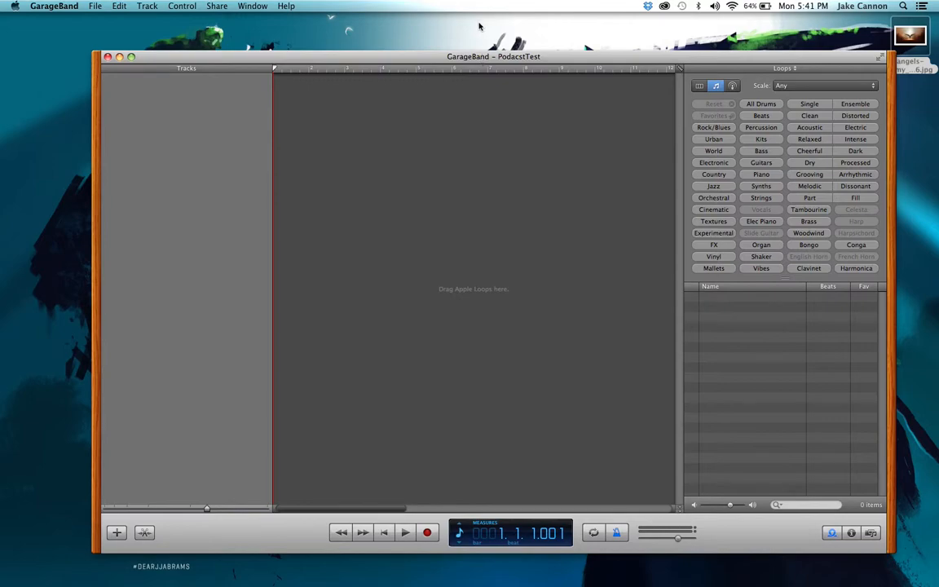
pyautogui.moveTo(412, 50); pyautogui.dragTo(412, 36)
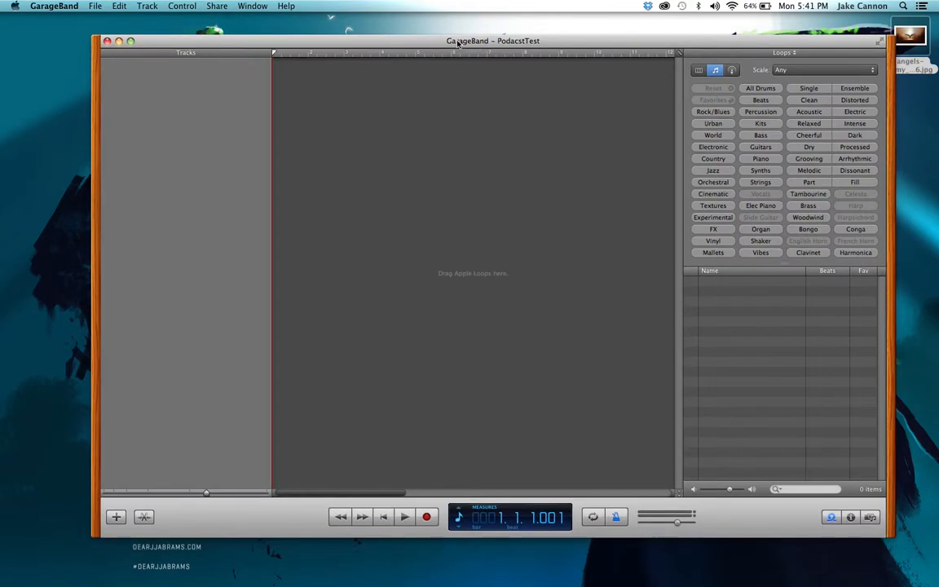
# Play the empty project briefly to hear the metronome
pyautogui.click(181, 6)
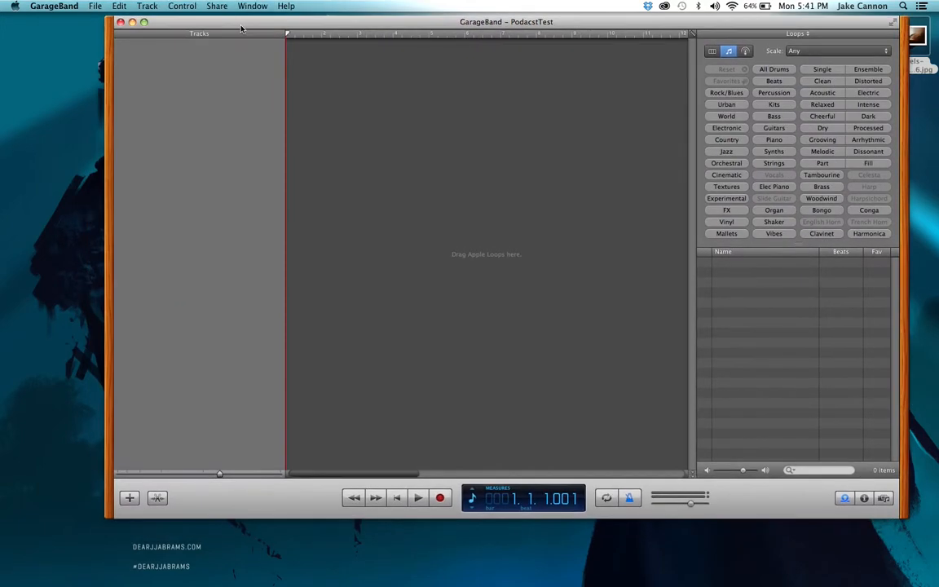
pyautogui.click(217, 7)
pyautogui.moveTo(182, 6)
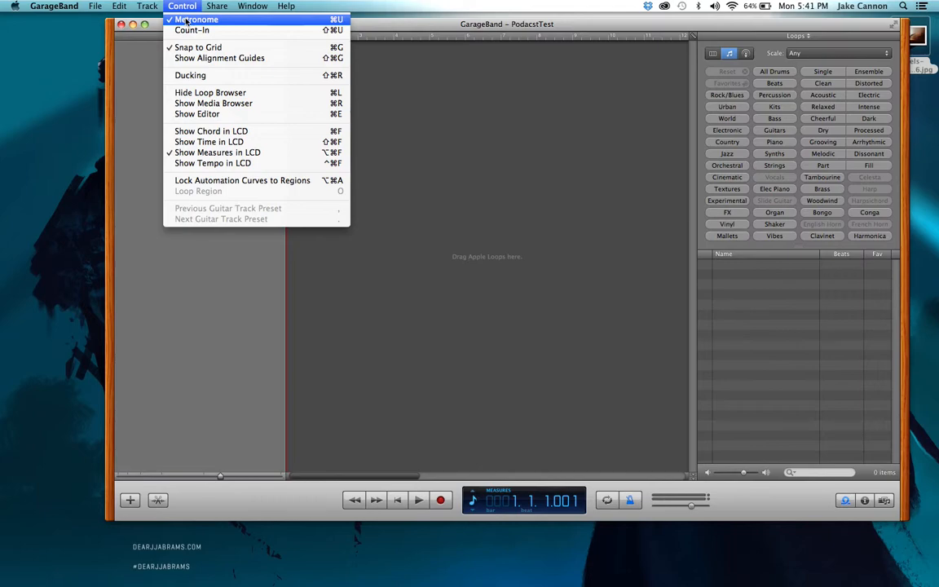
pyautogui.click(145, 78)
pyautogui.press('space')
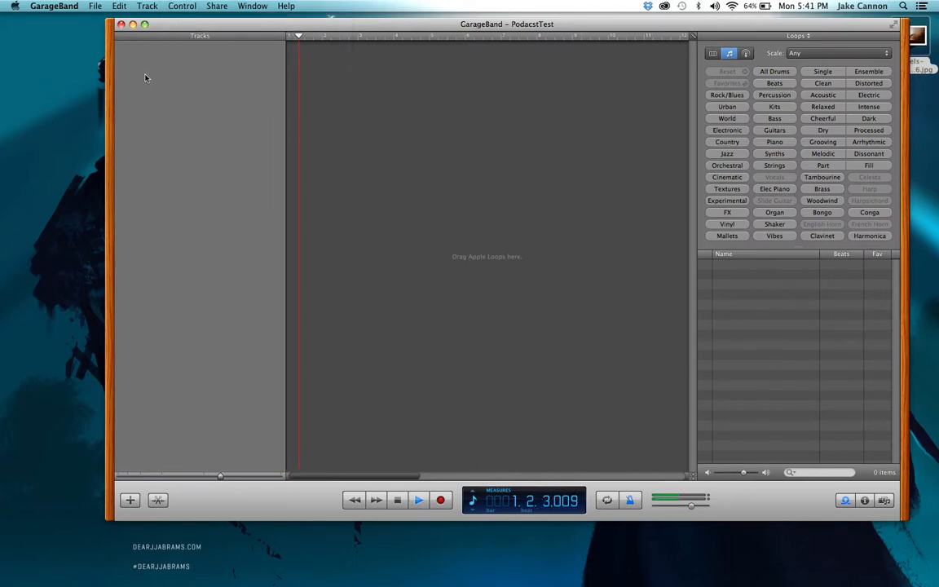
pyautogui.press('space')
# Turn off the metronome and return the playhead to the start of the project
pyautogui.click(192, 10)
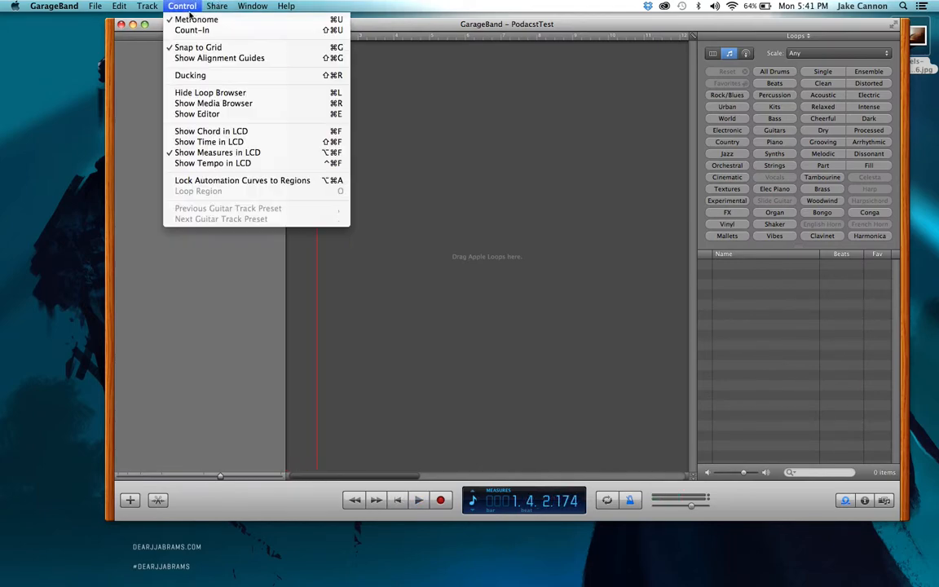
pyautogui.click(189, 17)
pyautogui.moveTo(317, 37); pyautogui.dragTo(270, 35)
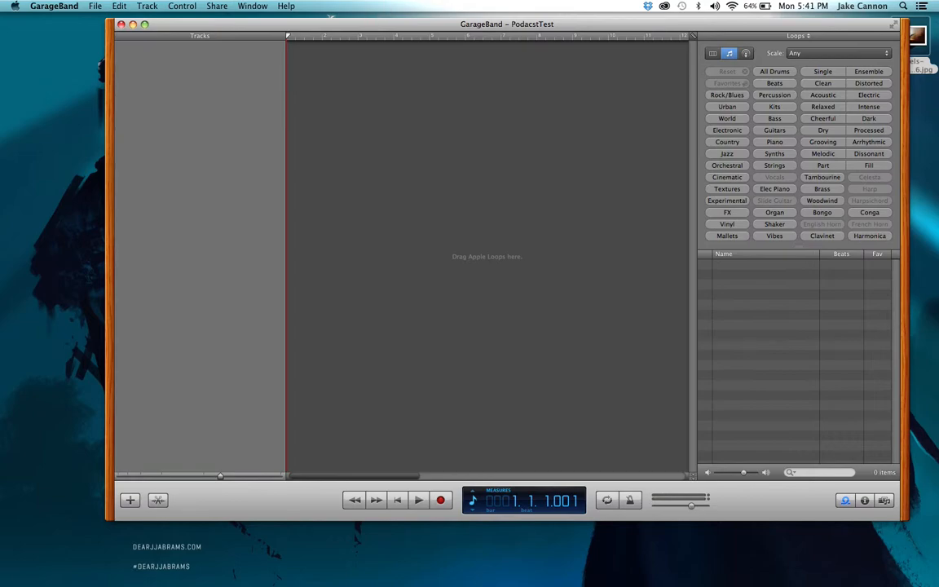
# Create a Real Instrument track with USB Audio CODEC as the input device and Stereo 1/2 as its channels
pyautogui.click(181, 7)
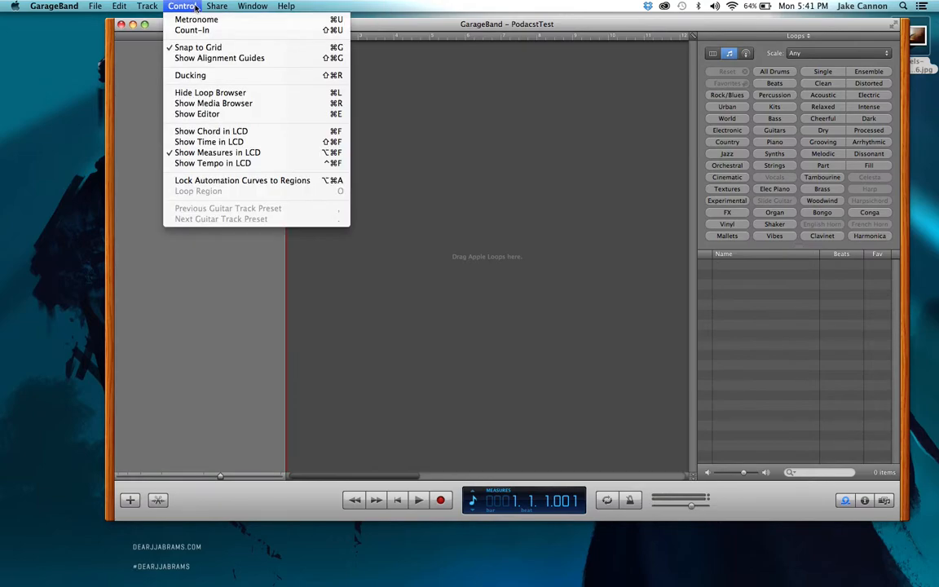
pyautogui.moveTo(151, 6)
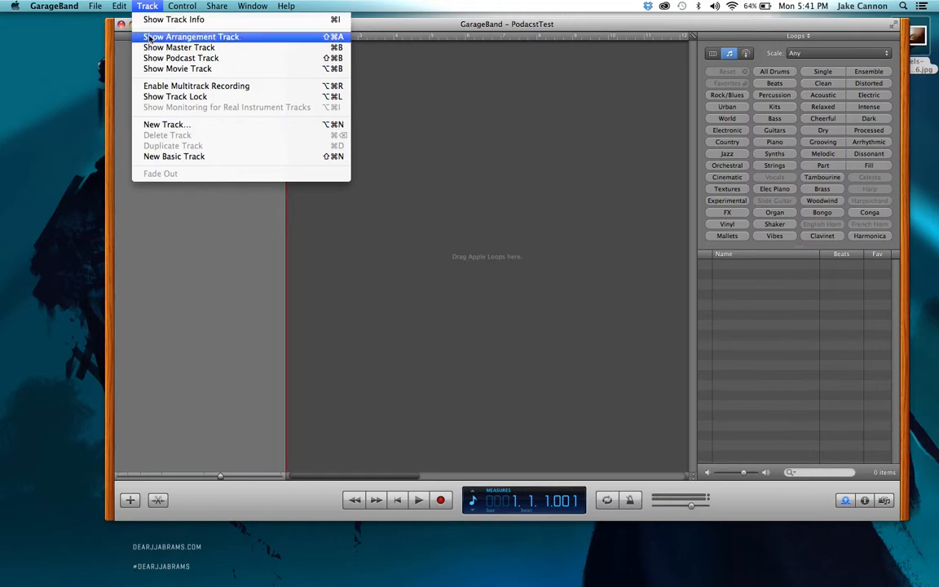
pyautogui.click(152, 125)
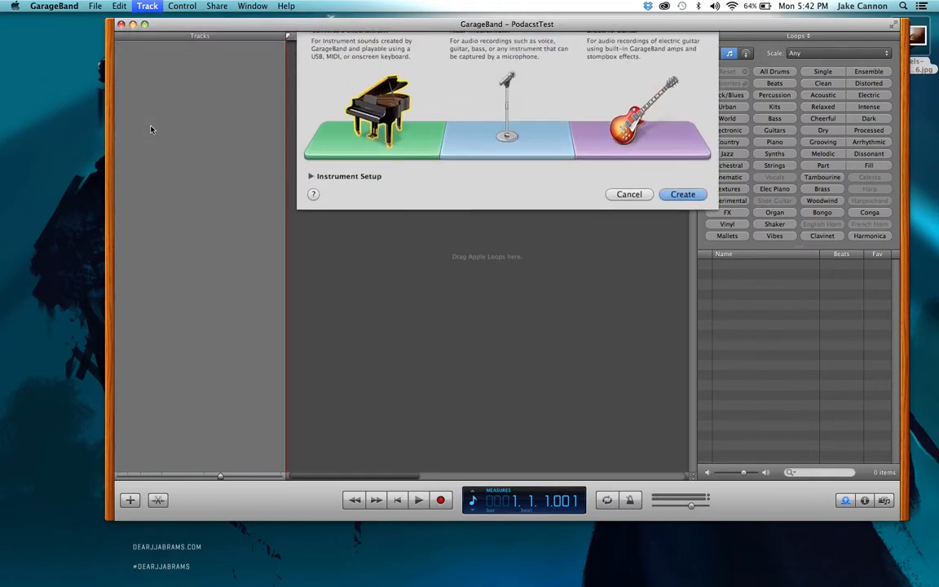
pyautogui.click(506, 151)
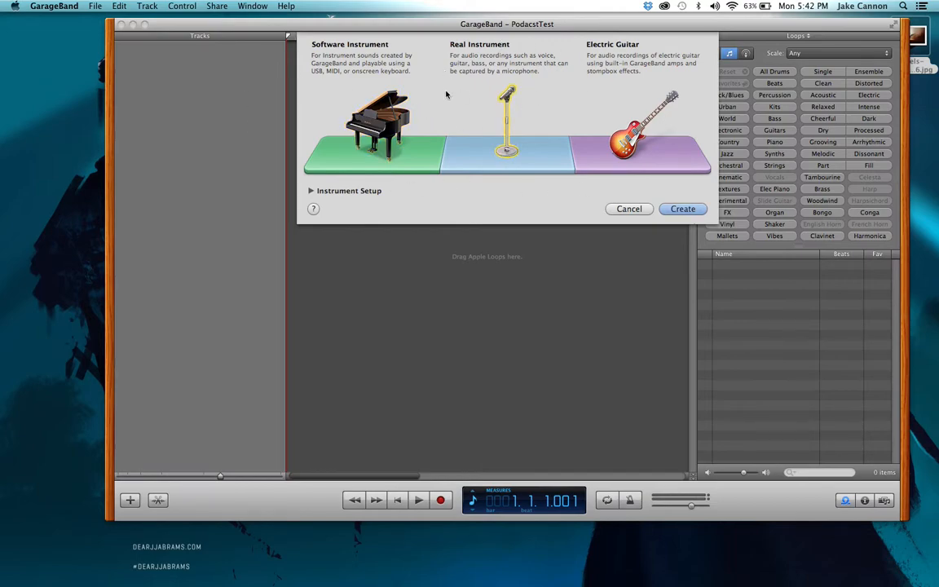
pyautogui.click(310, 191)
pyautogui.click(453, 240)
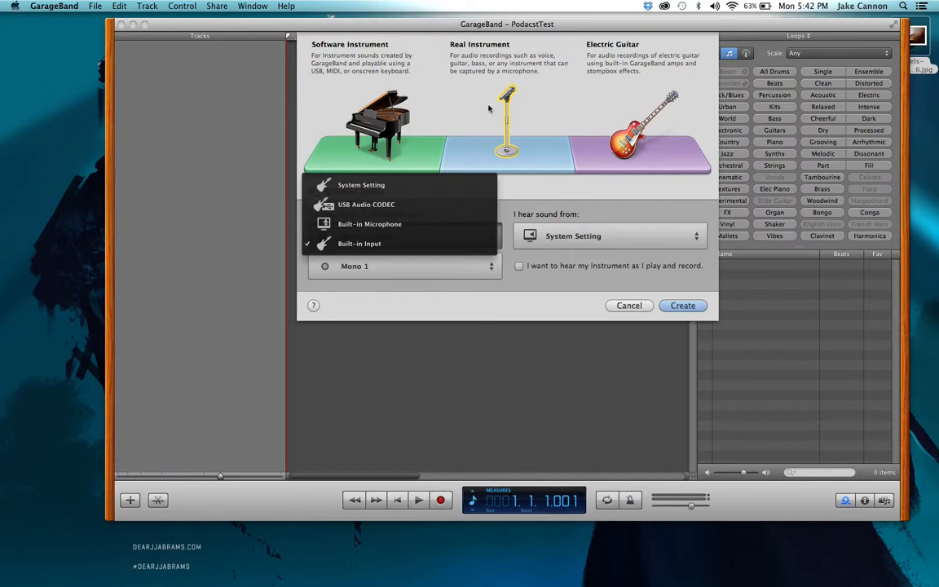
pyautogui.click(425, 209)
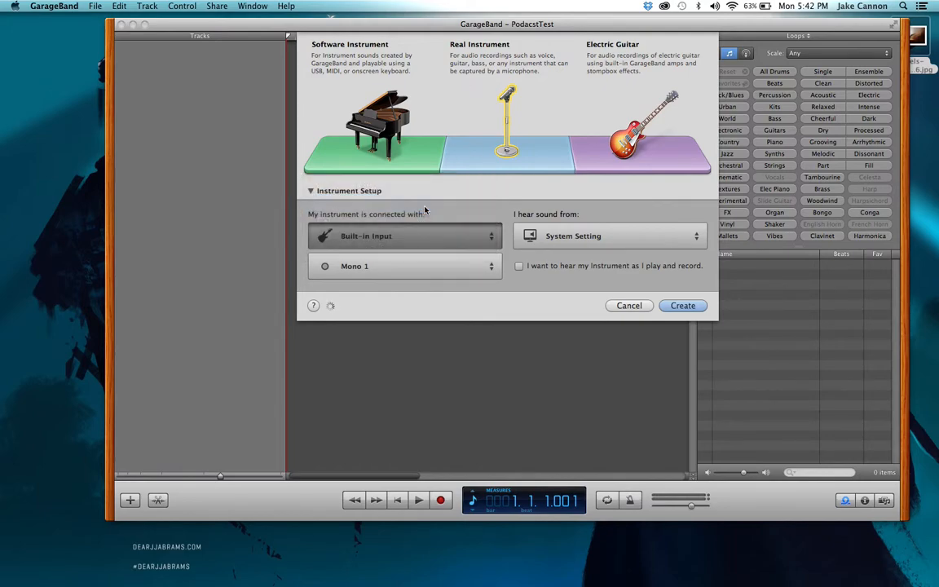
pyautogui.click(564, 245)
pyautogui.click(563, 244)
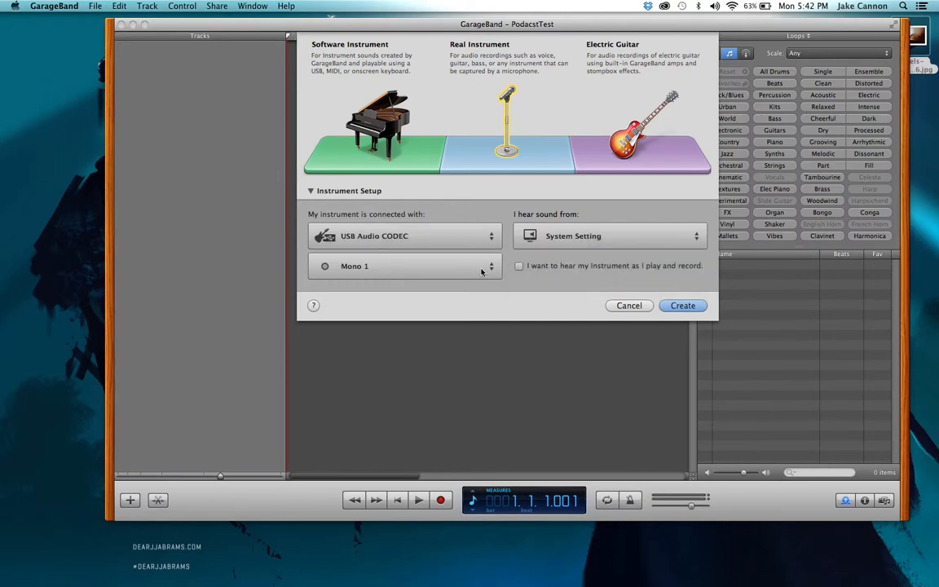
pyautogui.click(479, 266)
pyautogui.click(484, 316)
pyautogui.click(685, 306)
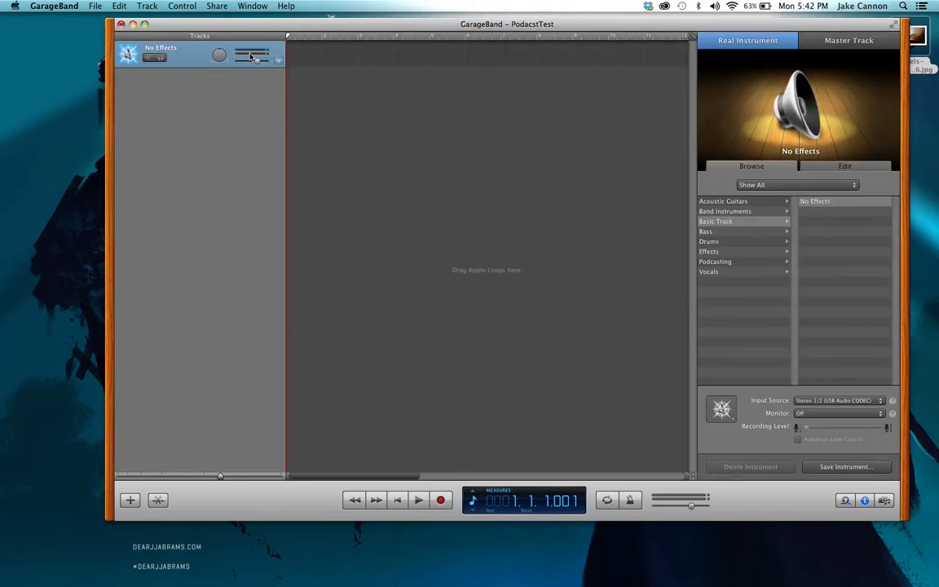
# Search the loops for "sideman" and preview the Sideman Strut Medium jingle
pyautogui.click(845, 499)
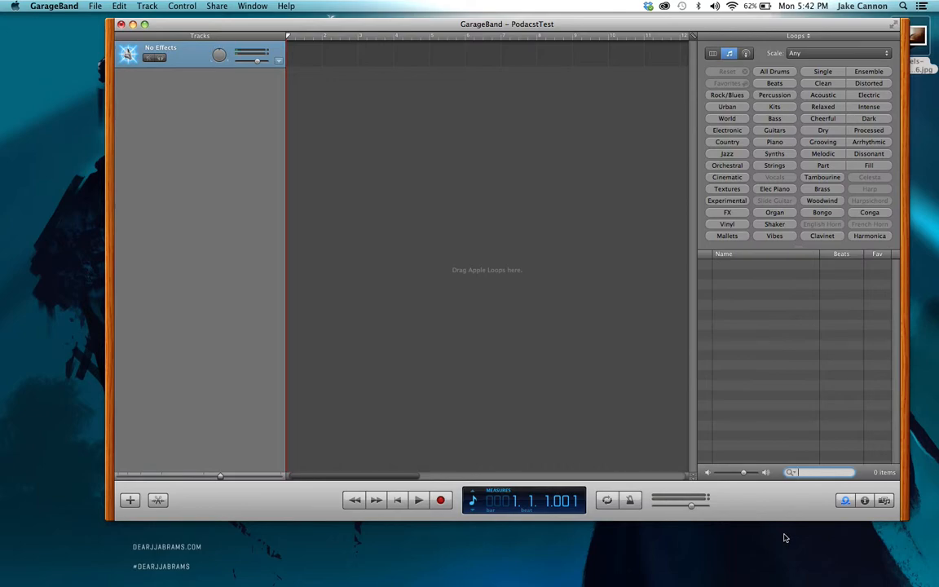
pyautogui.write('s')
pyautogui.press('Return')
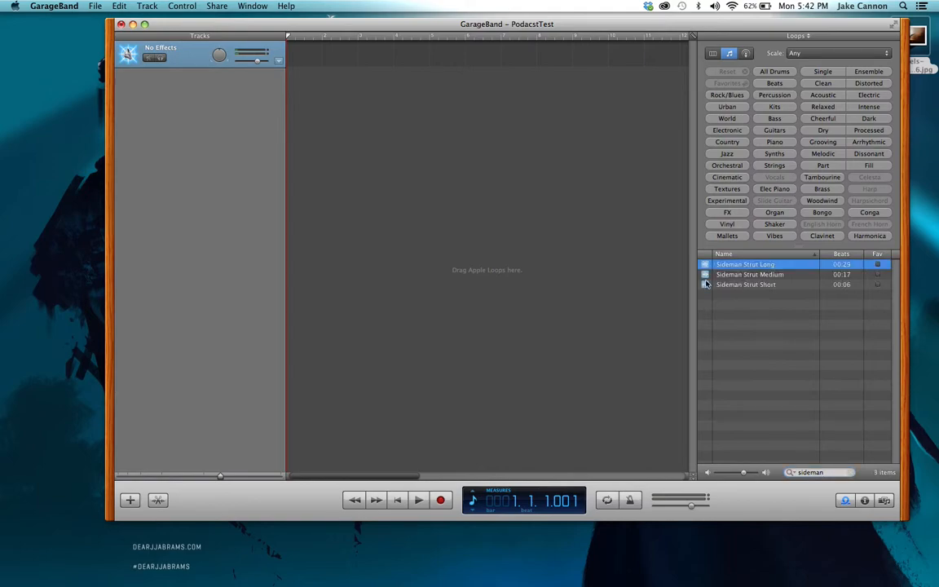
pyautogui.click(740, 275)
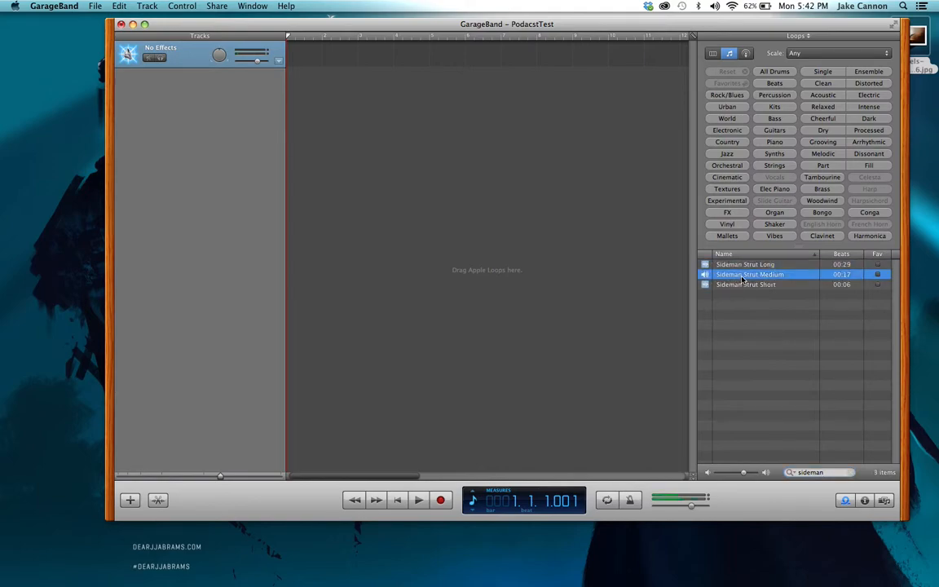
pyautogui.click(740, 278)
# Place the Sideman Strut Medium loop on a new track at the project start, and delete it together with that track
pyautogui.moveTo(740, 278); pyautogui.dragTo(283, 101)
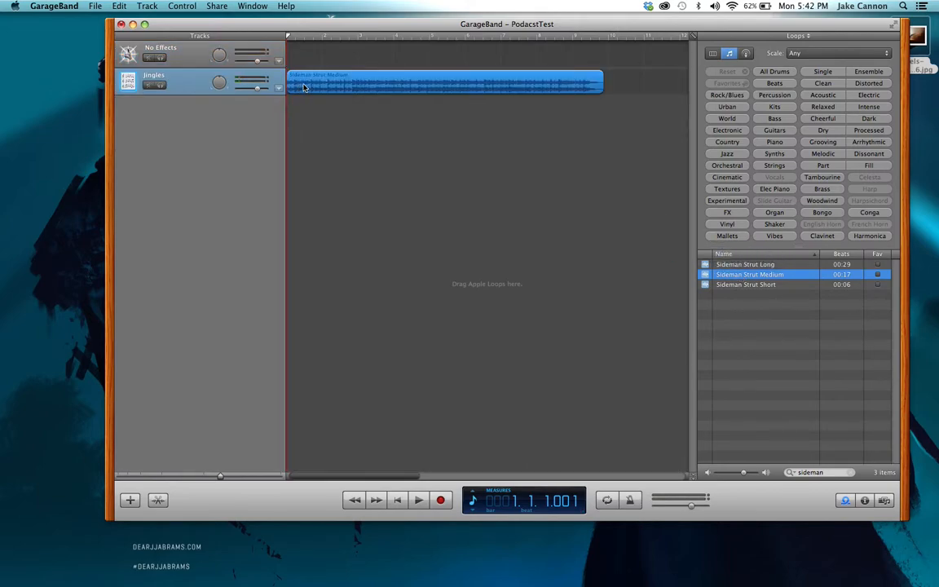
pyautogui.press('BackSpace')
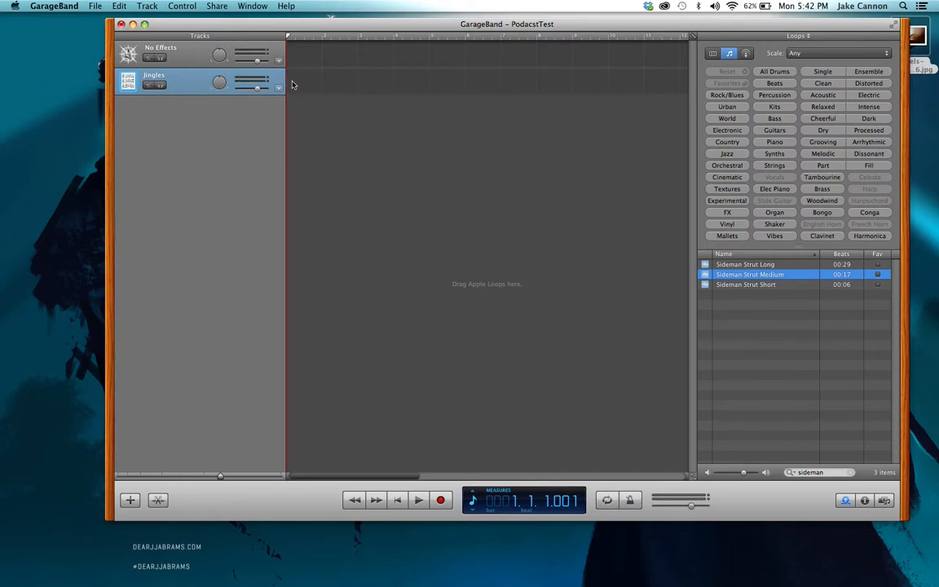
pyautogui.press('super+BackSpace')
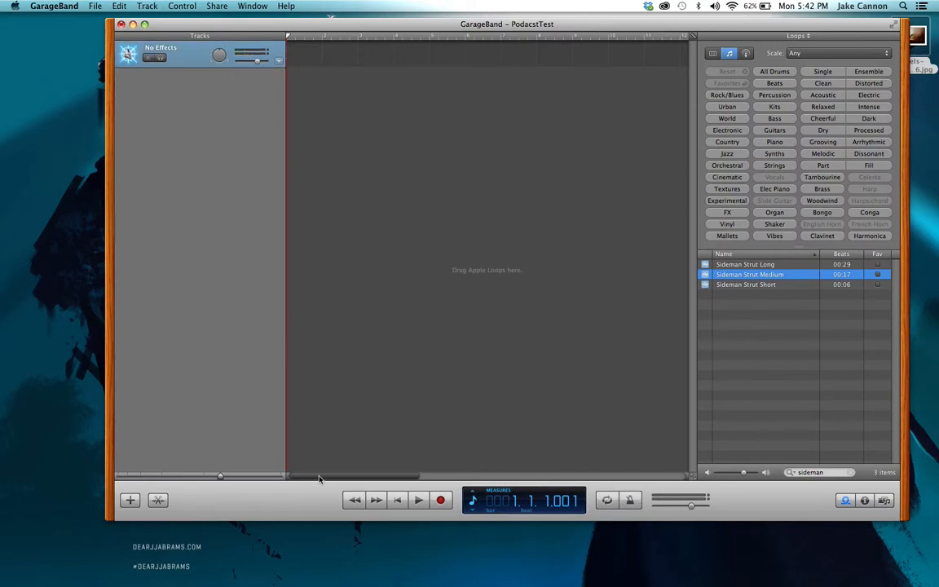
# Record a short audio clip on the No Effects track from the start of the project
pyautogui.click(440, 500)
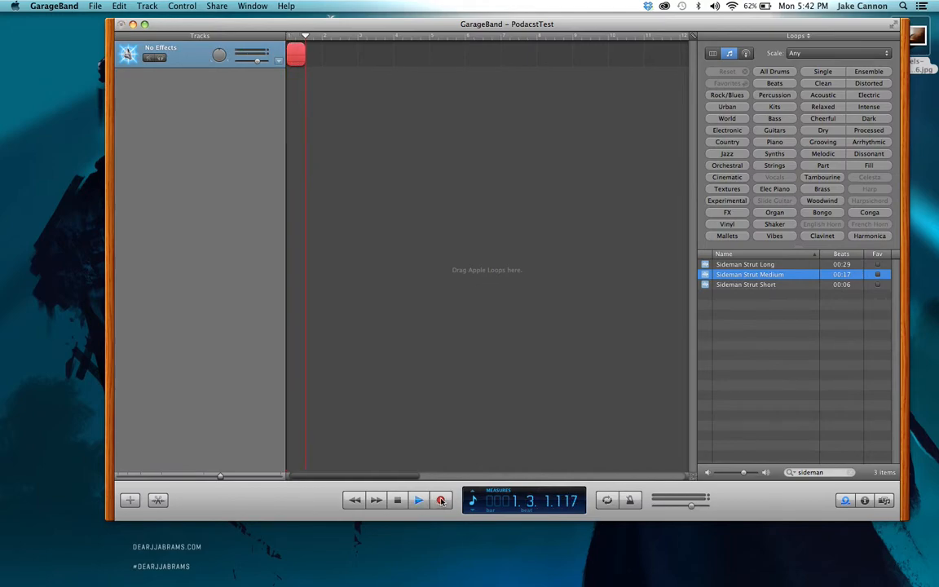
pyautogui.click(440, 500)
pyautogui.press('space')
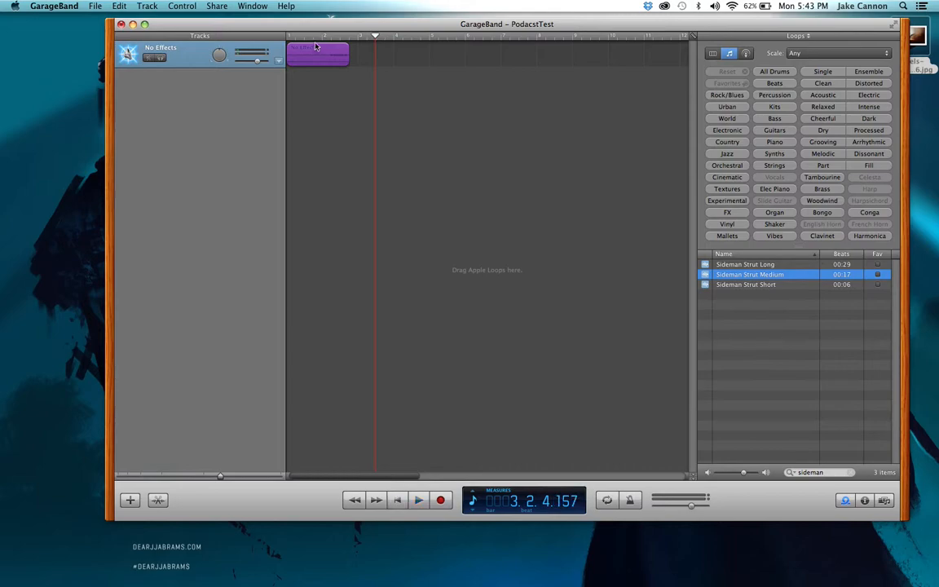
# Show the No Effects track's volume automation and add control points to the curve beneath the recorded clip
pyautogui.moveTo(256, 61); pyautogui.dragTo(257, 62)
pyautogui.click(278, 62)
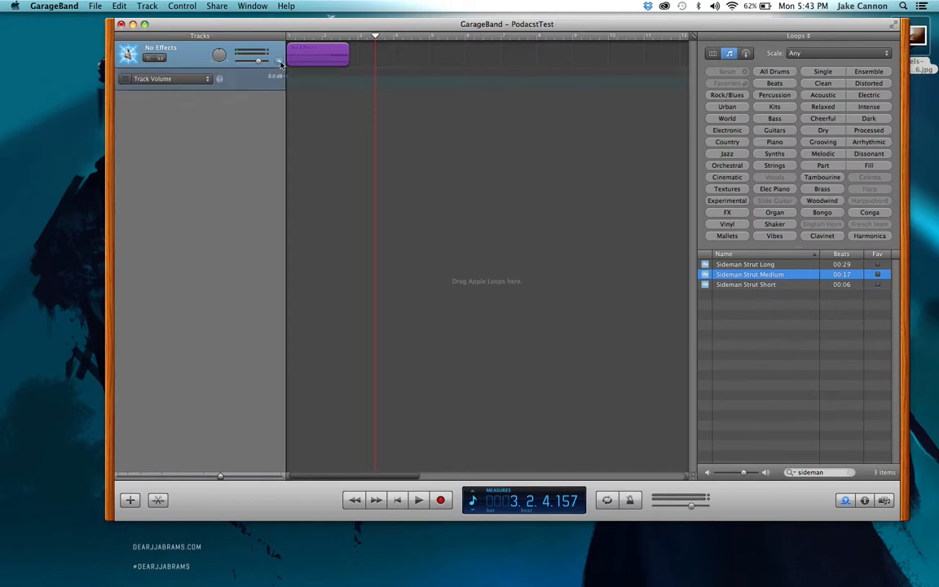
pyautogui.click(321, 79)
pyautogui.click(339, 78)
pyautogui.moveTo(339, 77)
pyautogui.mouseDown()
pyautogui.moveTo(348, 92)
pyautogui.moveTo(349, 79)
pyautogui.mouseUp()
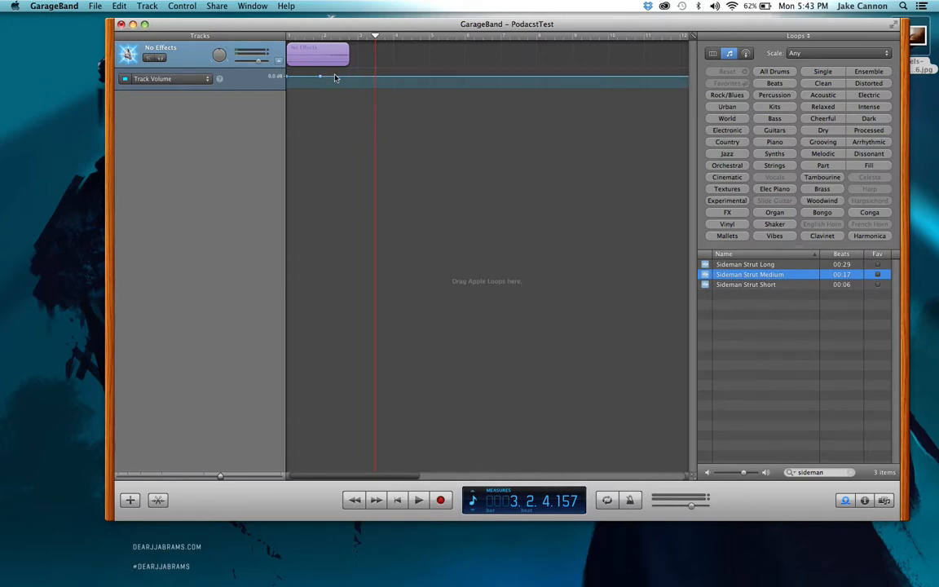
# Move the playhead to measure 1, beat 2, and display the effects settings of the No Effects track
pyautogui.click(295, 37)
pyautogui.click(315, 52)
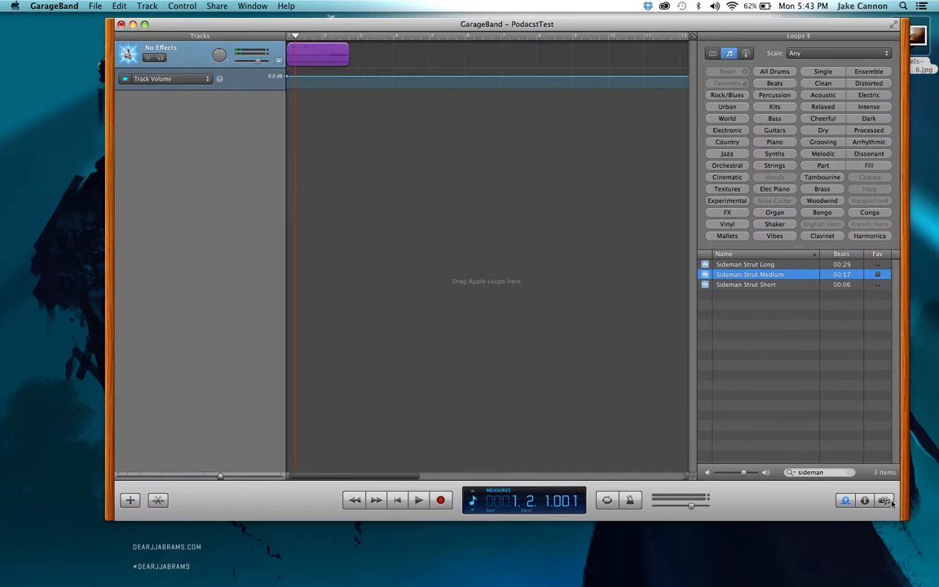
pyautogui.click(864, 500)
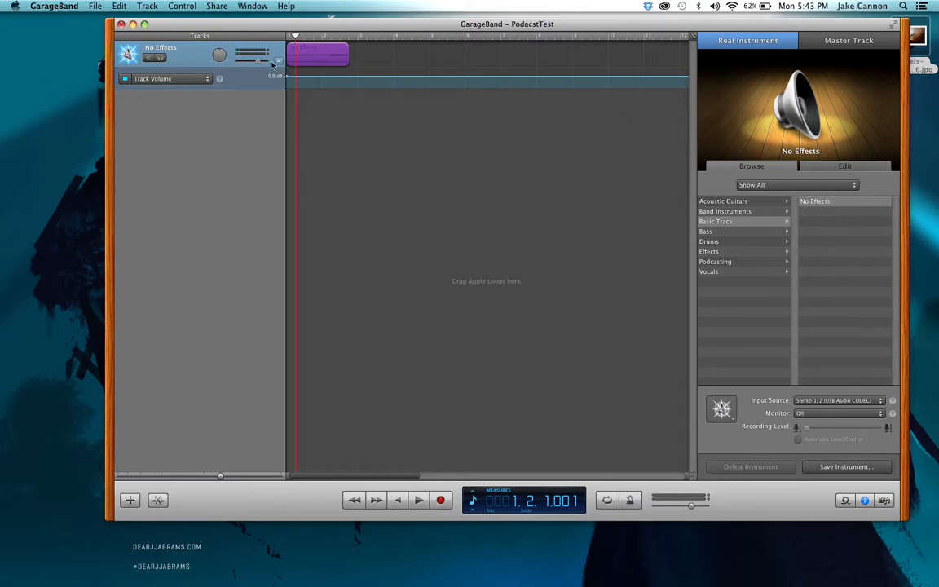
pyautogui.press('a')
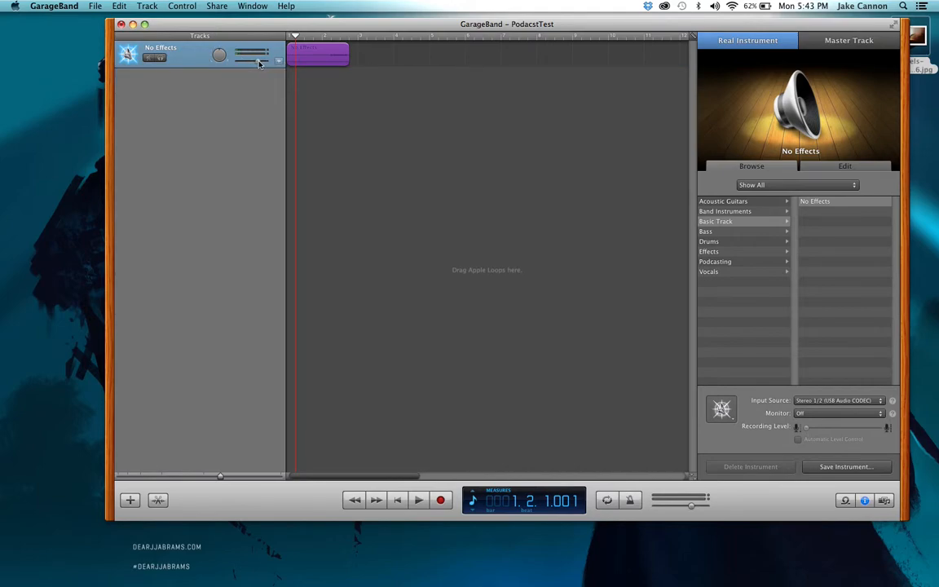
pyautogui.press('a')
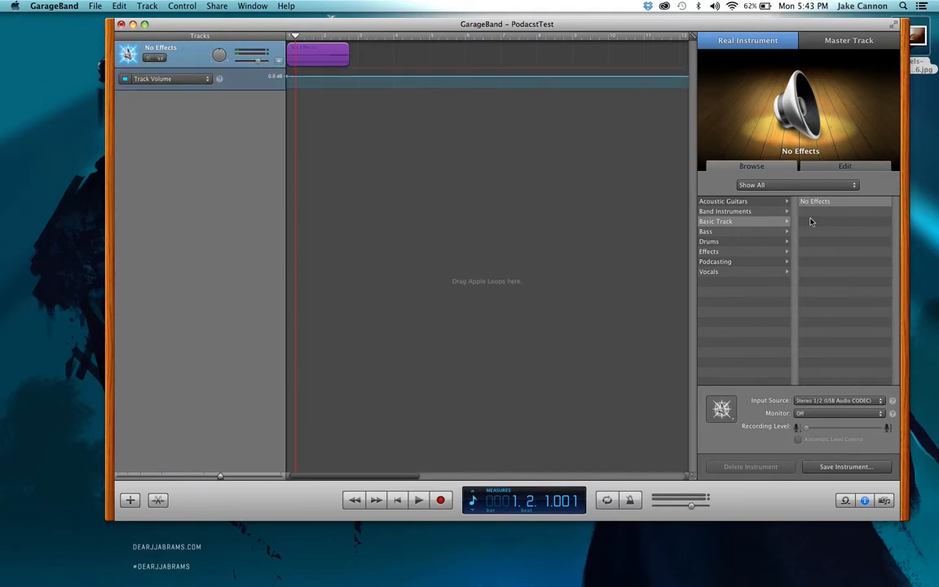
pyautogui.click(759, 167)
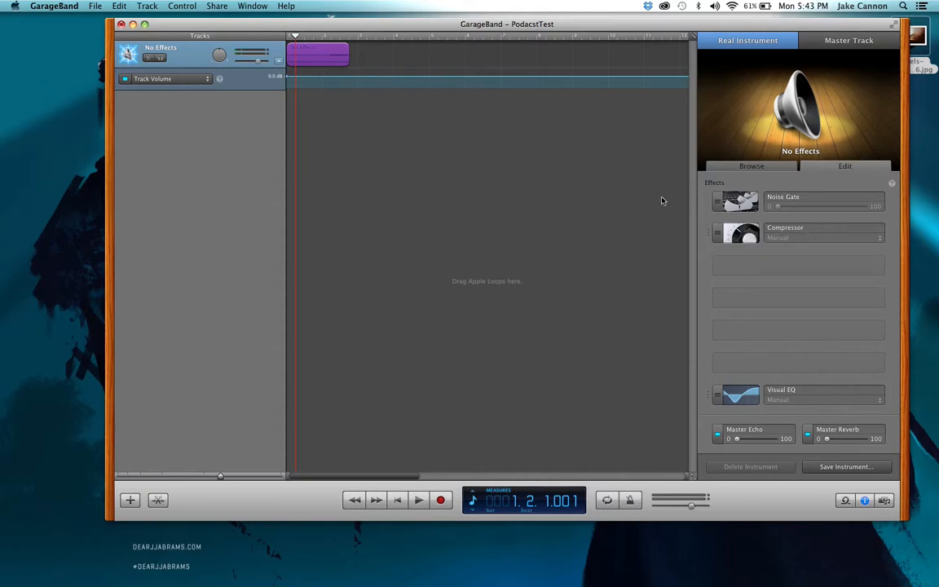
# Enable the Compressor on the No Effects track and apply its Vocal Compression Basic preset
pyautogui.click(717, 234)
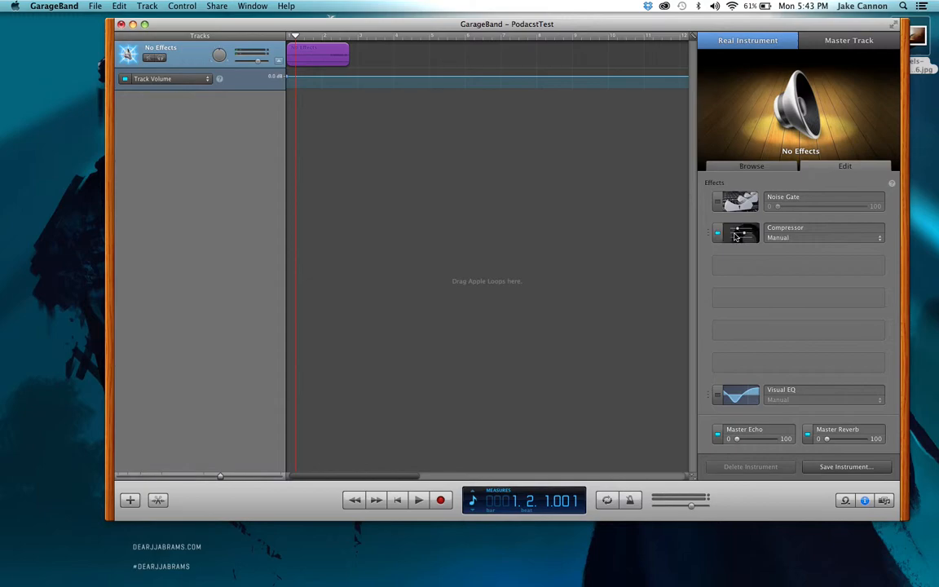
pyautogui.click(735, 236)
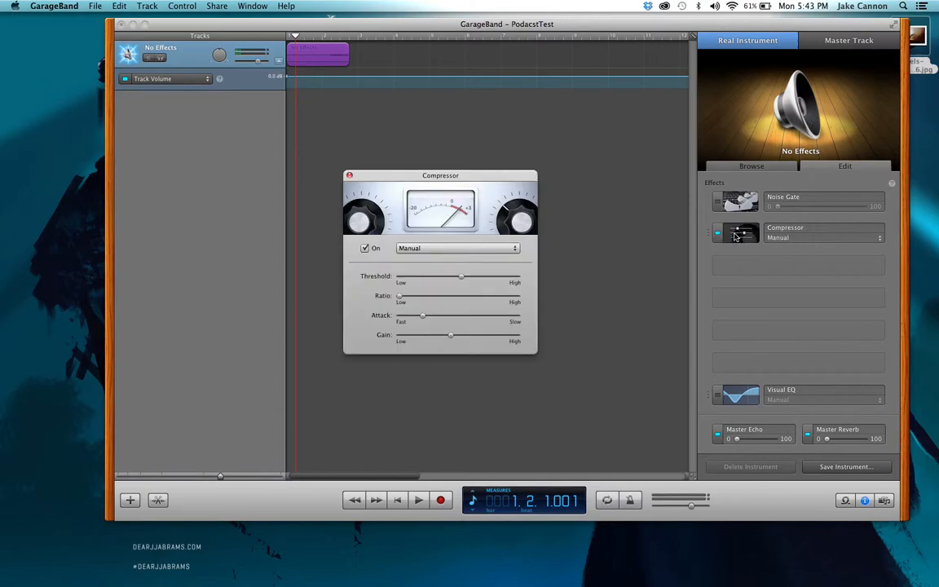
pyautogui.click(482, 249)
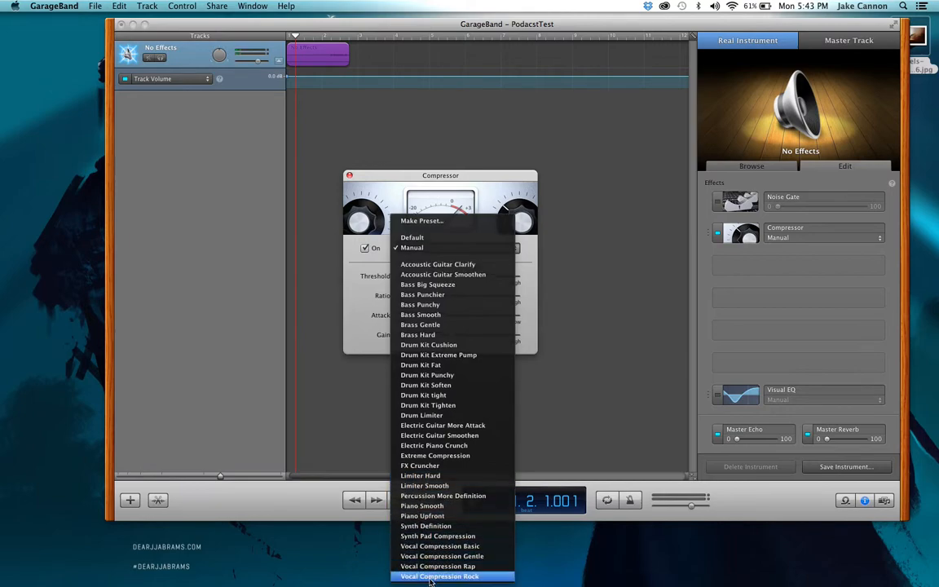
pyautogui.click(440, 547)
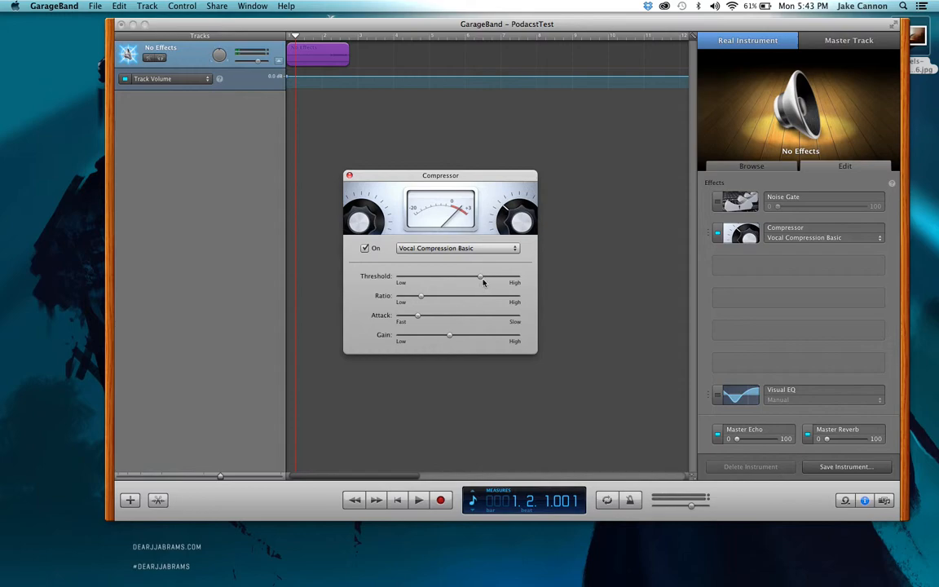
# Fine-tune the Compressor with a slightly higher threshold, a slightly faster attack and a lower gain, and close its settings
pyautogui.moveTo(481, 279); pyautogui.dragTo(483, 278)
pyautogui.moveTo(444, 336); pyautogui.dragTo(413, 317)
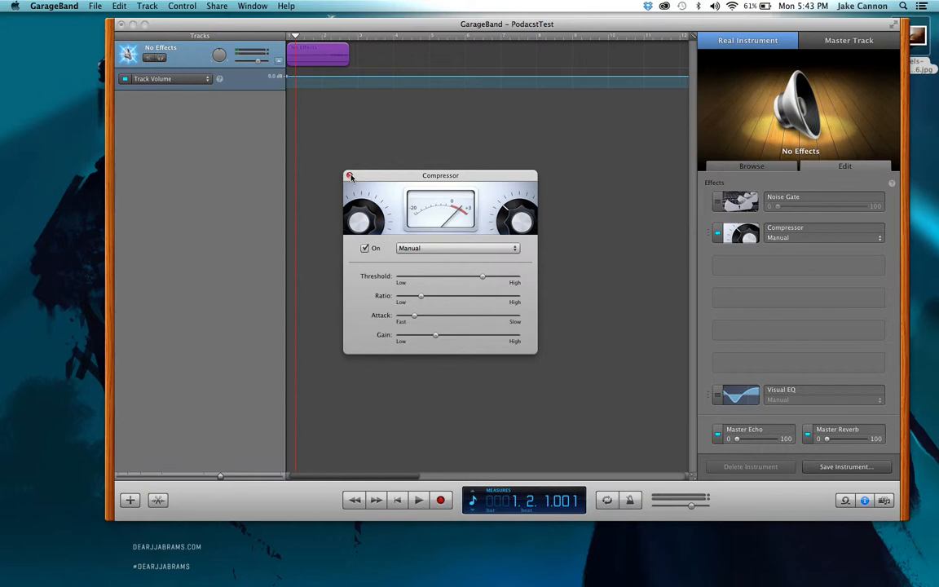
pyautogui.click(349, 176)
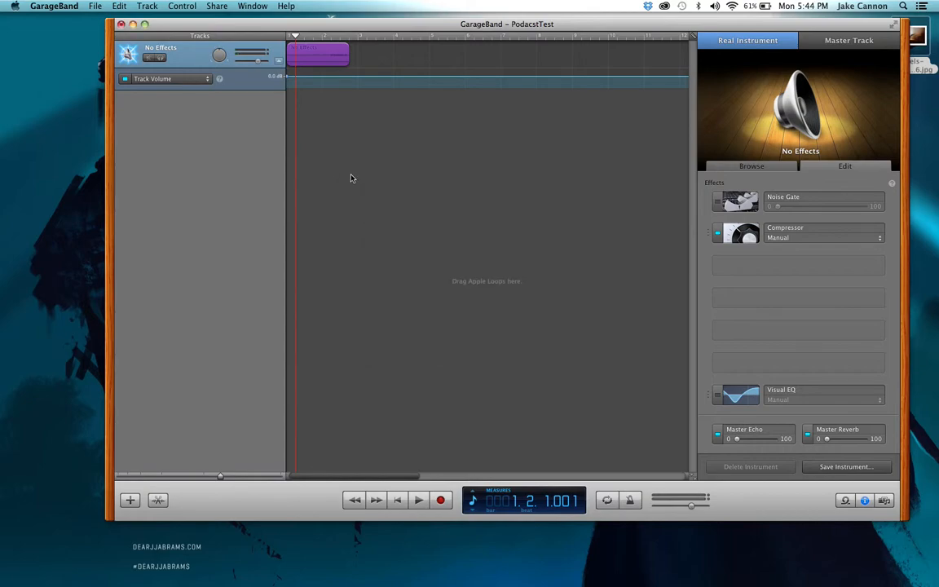
# Enable the Visual EQ on the No Effects track with the Vocal Presence preset, and close its settings
pyautogui.click(728, 397)
pyautogui.click(473, 197)
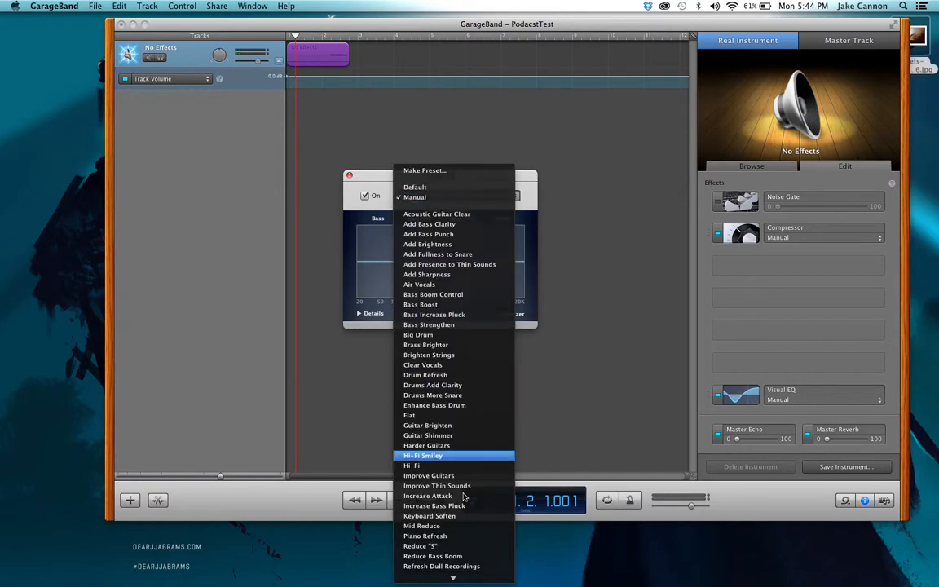
pyautogui.moveTo(457, 582)
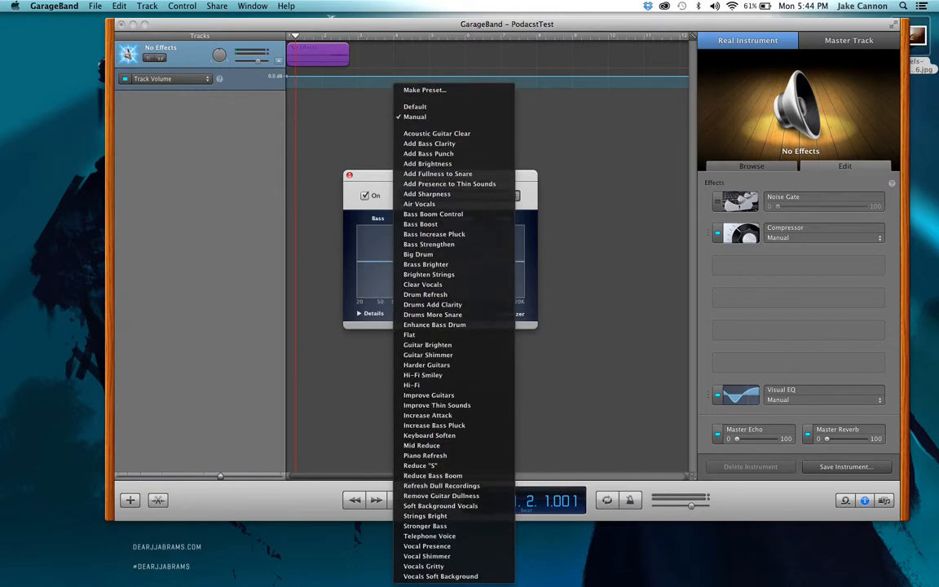
pyautogui.click(456, 545)
pyautogui.moveTo(490, 253); pyautogui.dragTo(487, 255)
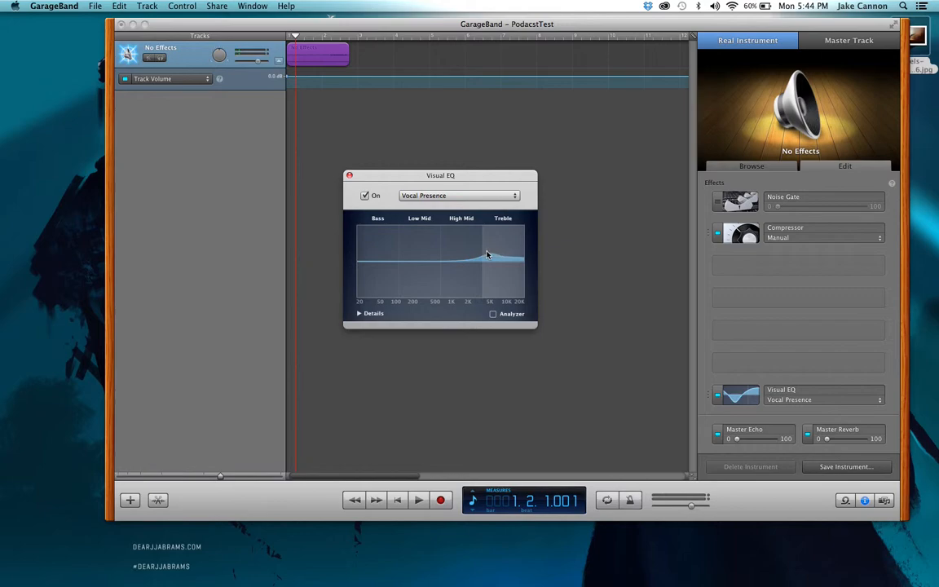
pyautogui.click(348, 176)
# Examine the effects offered for the empty slot beneath the Compressor, and the track's instrument presets and input settings
pyautogui.moveTo(827, 438); pyautogui.dragTo(758, 440)
pyautogui.click(787, 264)
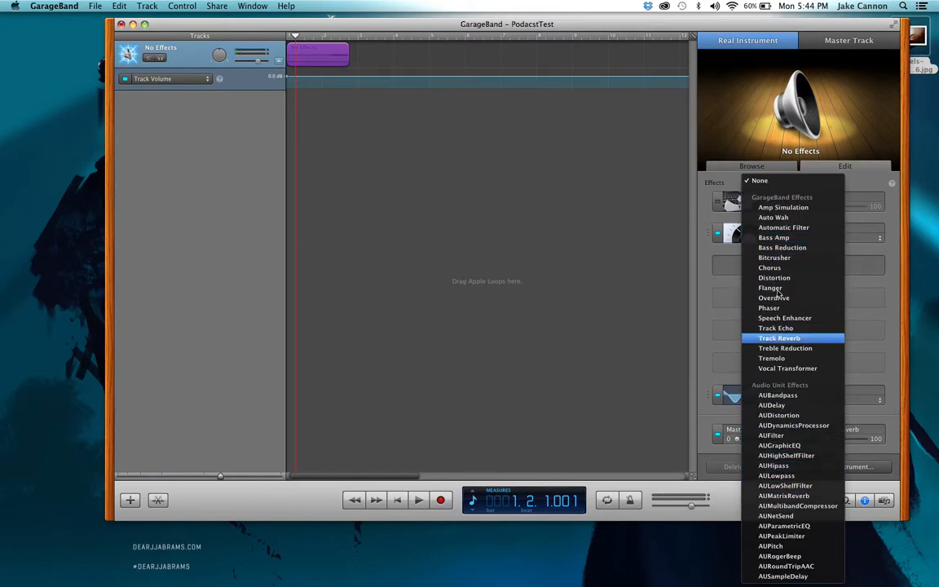
pyautogui.click(719, 275)
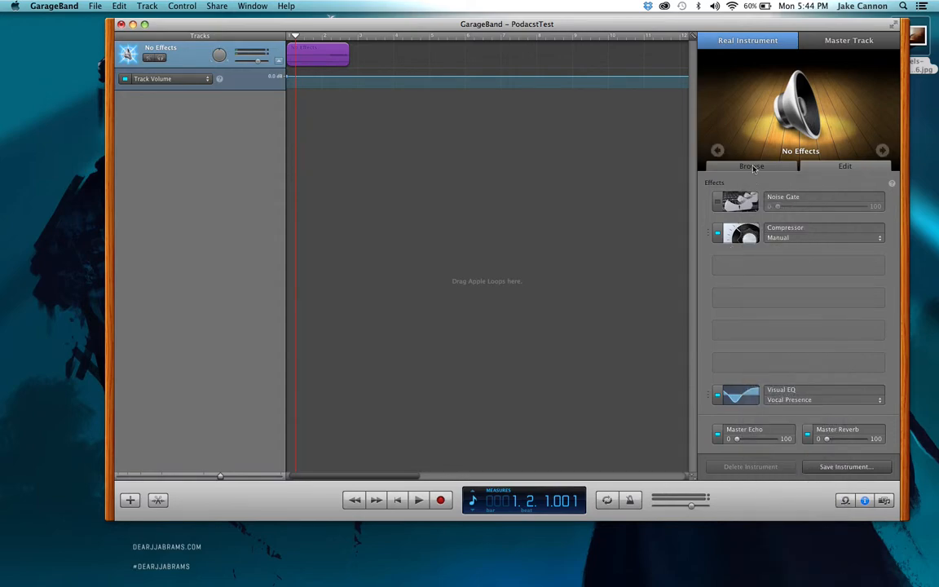
pyautogui.click(751, 166)
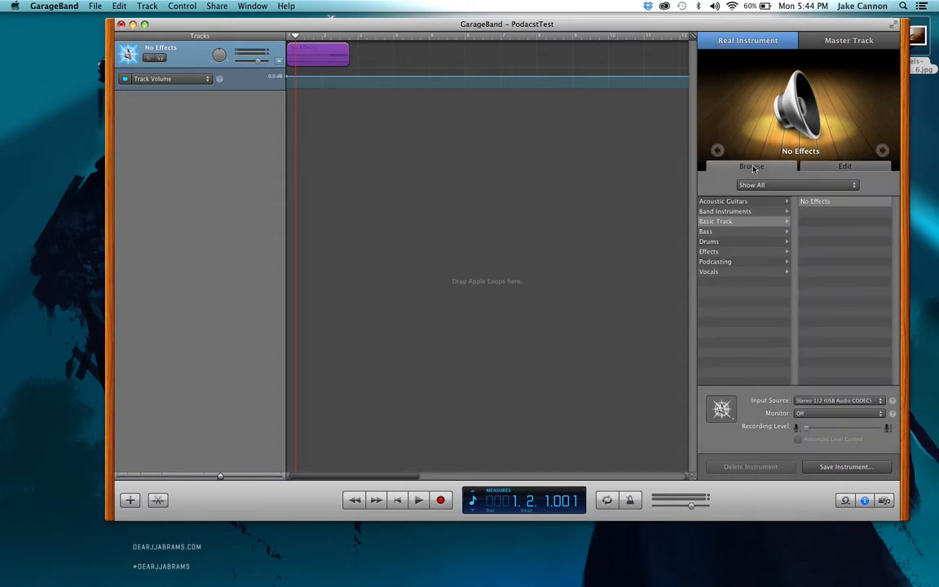
pyautogui.click(836, 168)
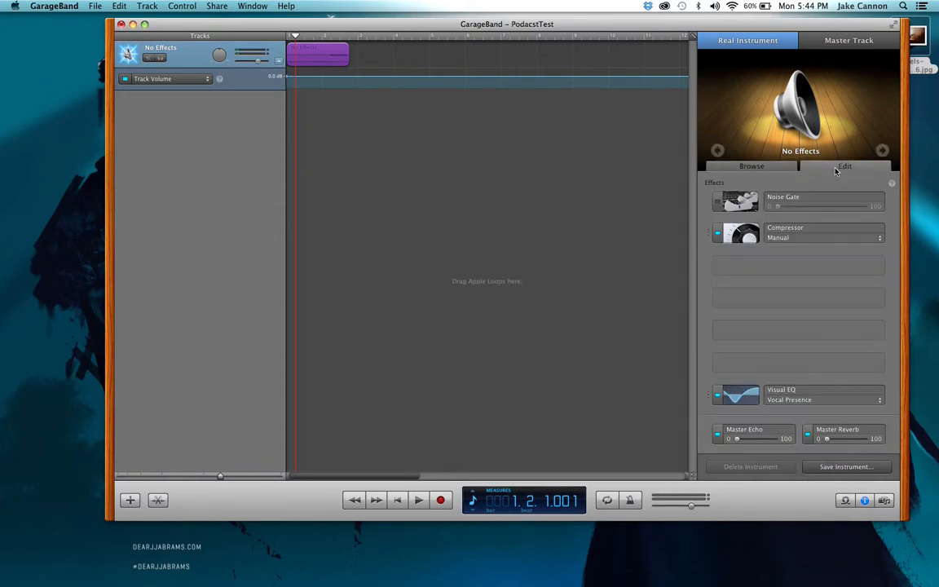
# Prepare sending the song to iTunes with the MP3 Encoder, trying Higher Quality and High Quality, and cancel without sharing
pyautogui.click(217, 6)
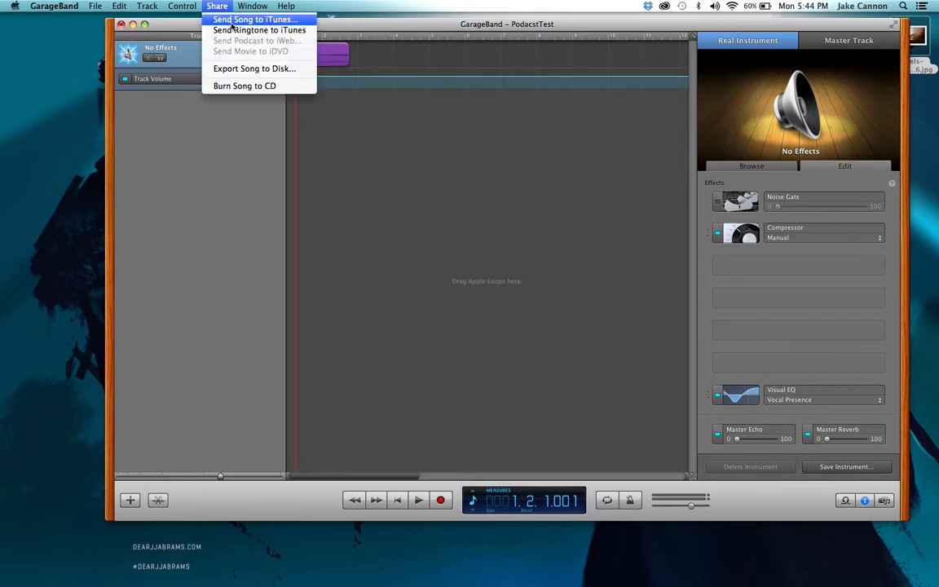
pyautogui.click(206, 19)
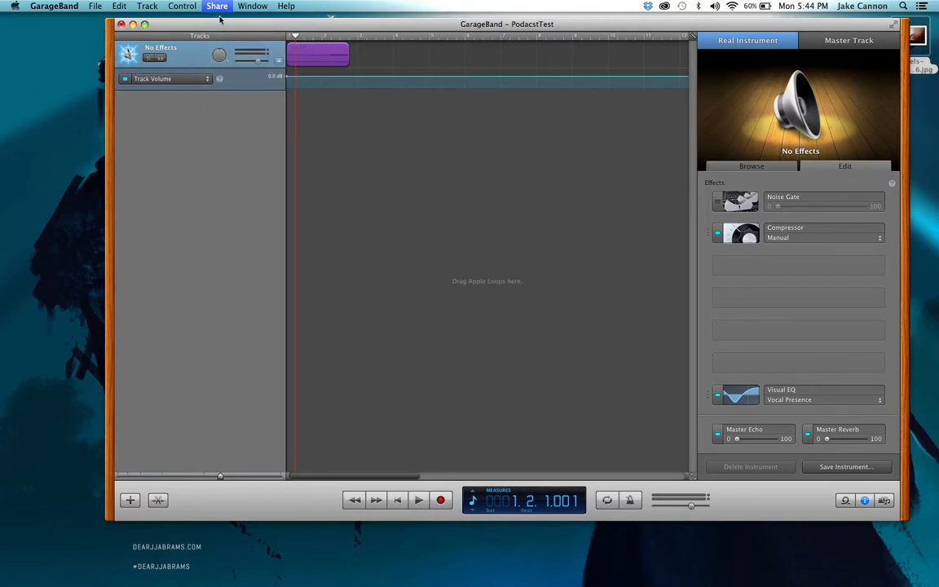
pyautogui.click(530, 176)
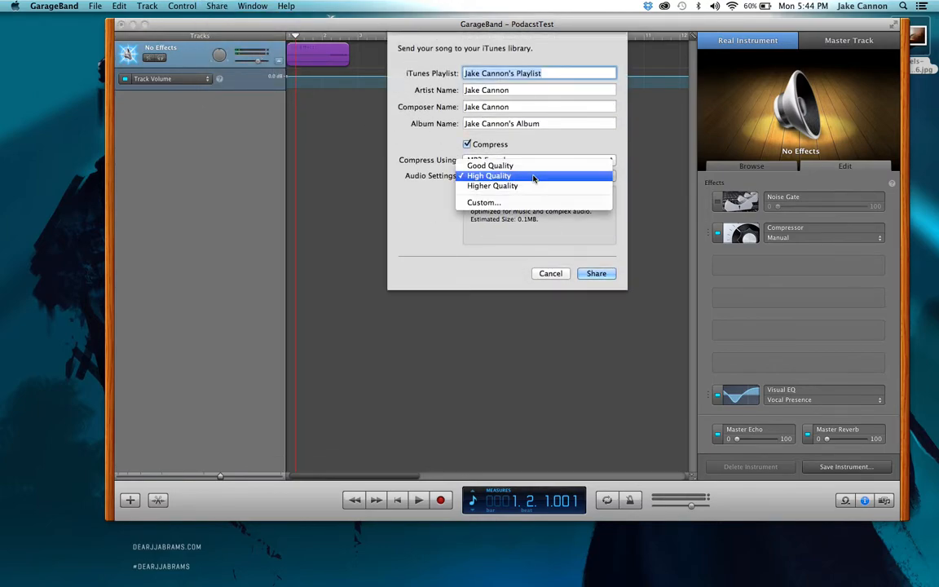
pyautogui.click(528, 187)
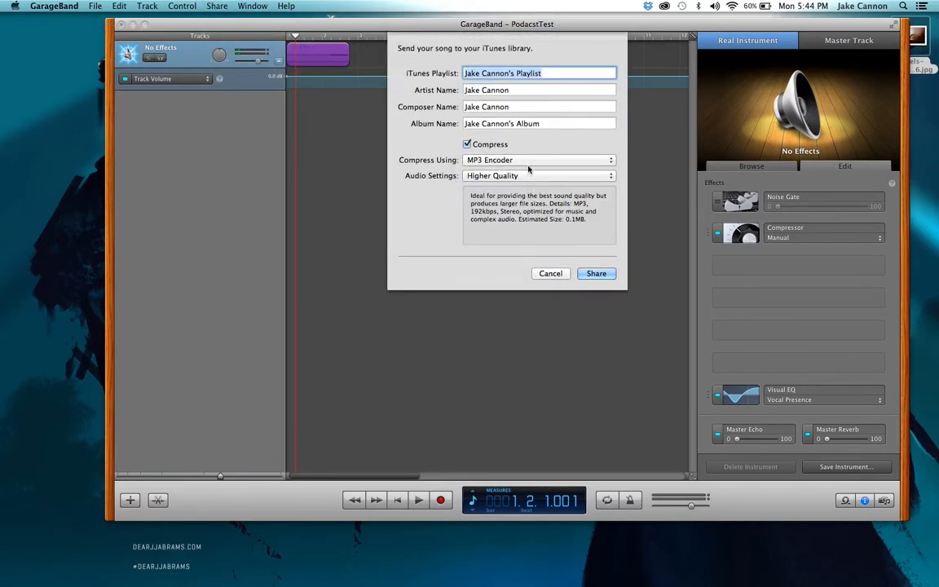
pyautogui.click(528, 161)
pyautogui.click(528, 181)
pyautogui.click(528, 178)
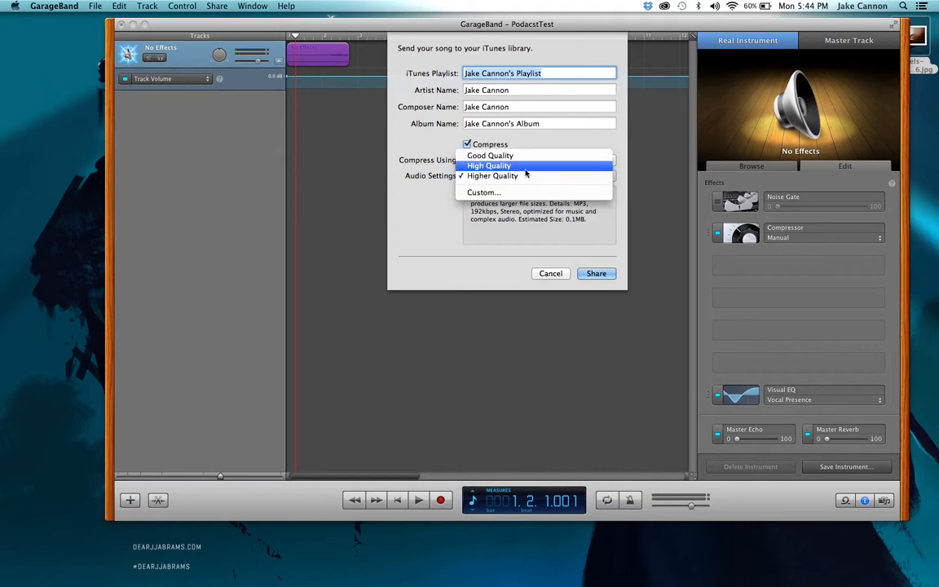
pyautogui.click(526, 170)
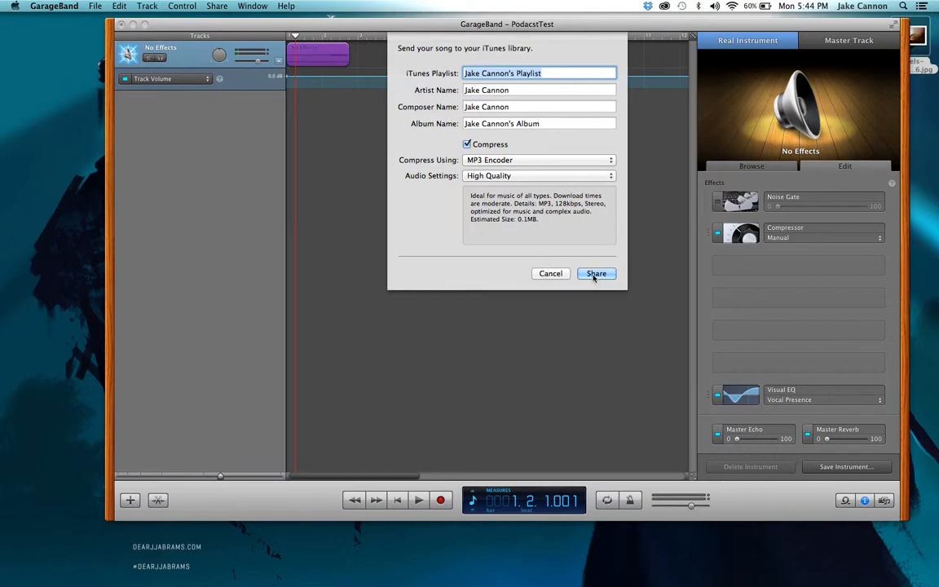
pyautogui.click(550, 274)
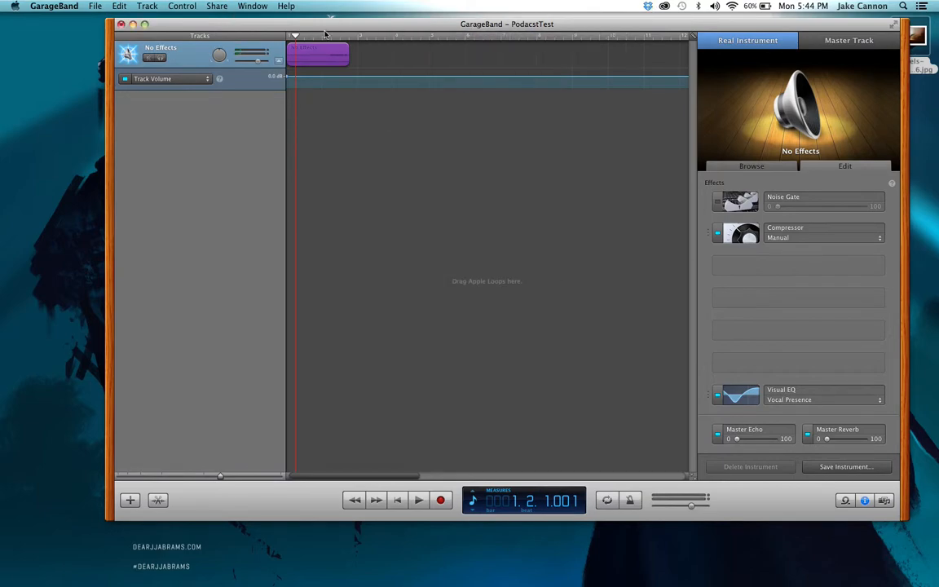